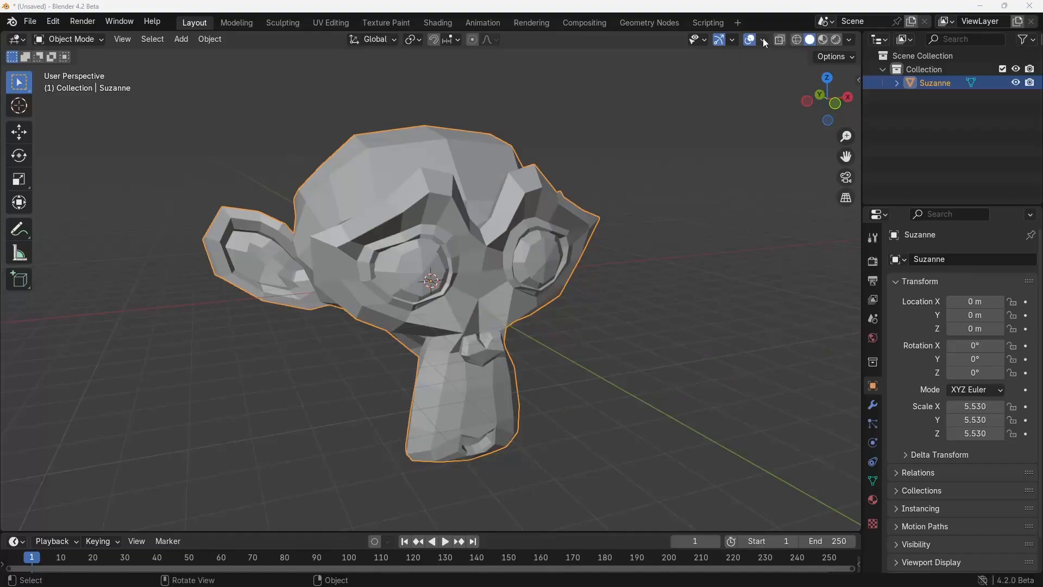
# Step: Enable Backface Culling in the viewport shading options and view the monkey head with it
pyautogui.click(849, 39)
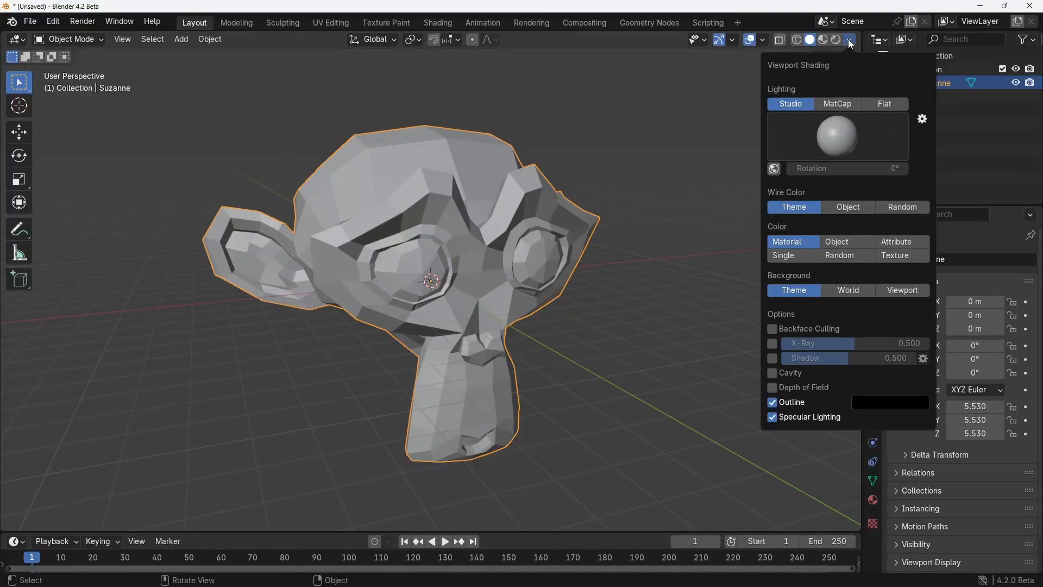
pyautogui.click(788, 329)
pyautogui.moveTo(643, 318); pyautogui.dragTo(550, 328, button='middle')
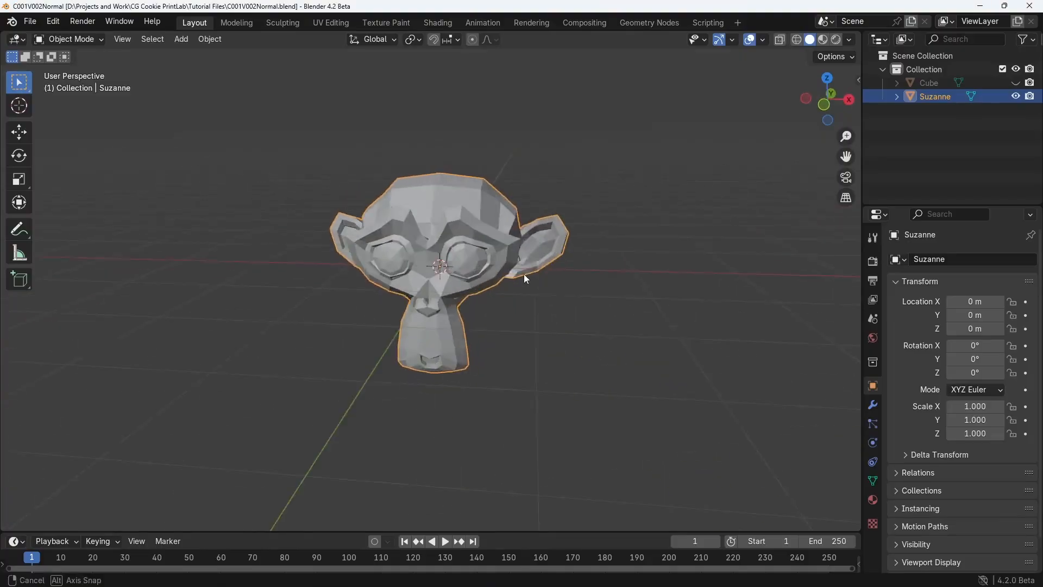
# Step: Enter Edit Mode on Suzanne and turn on the Face Orientation overlay to check the head's faces
pyautogui.moveTo(526, 278); pyautogui.dragTo(247, 321, button='middle')
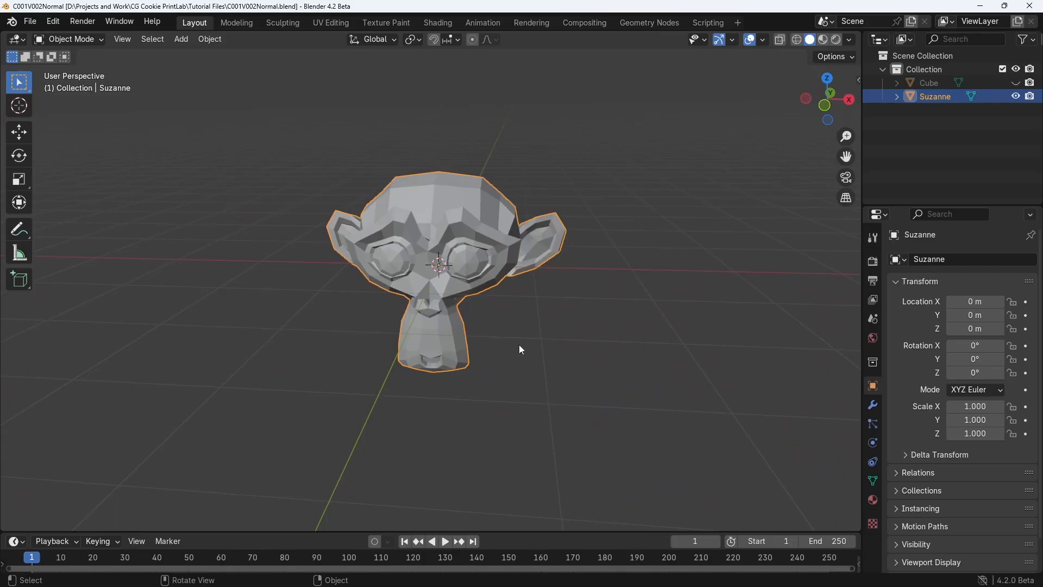
pyautogui.moveTo(519, 347); pyautogui.dragTo(554, 296, button='middle')
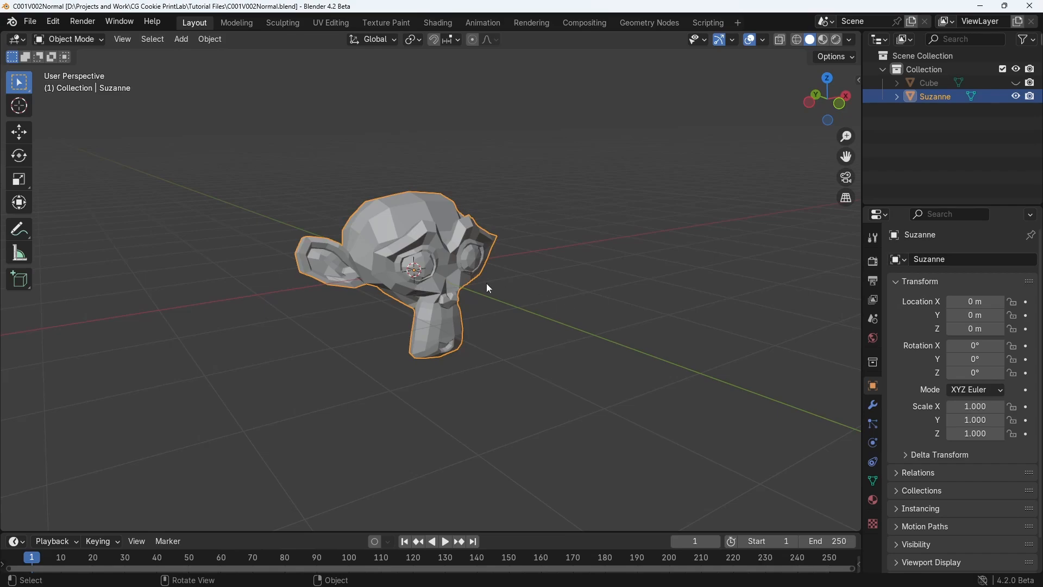
pyautogui.press('Tab')
pyautogui.scroll(1, 432, 266)
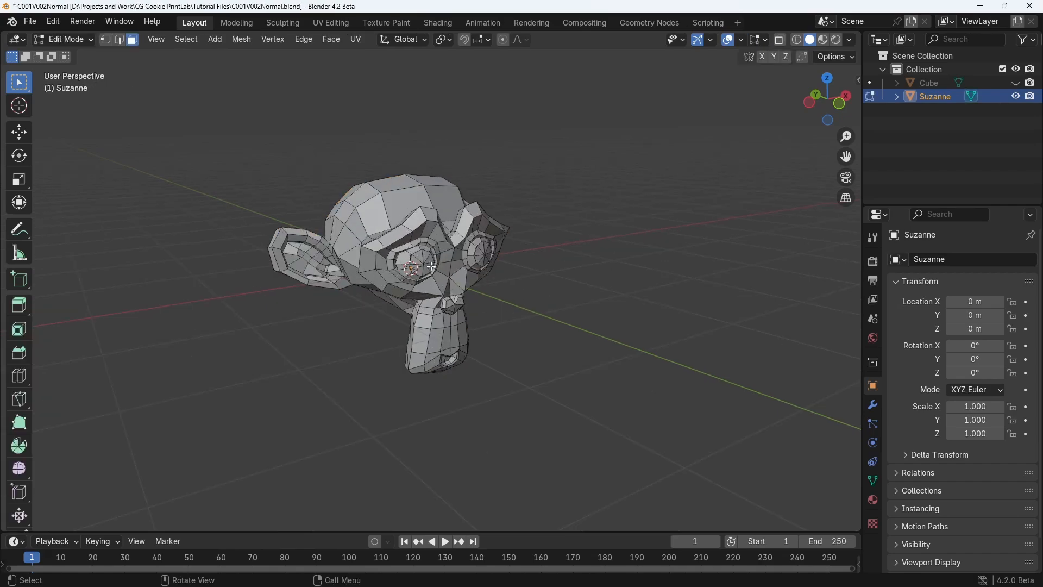
pyautogui.click(742, 39)
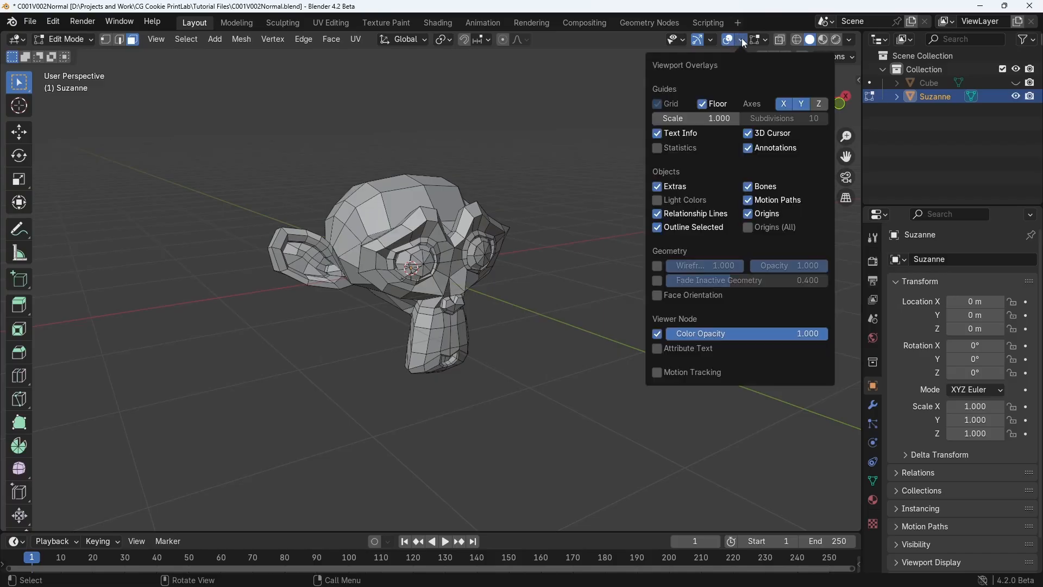
pyautogui.click(659, 296)
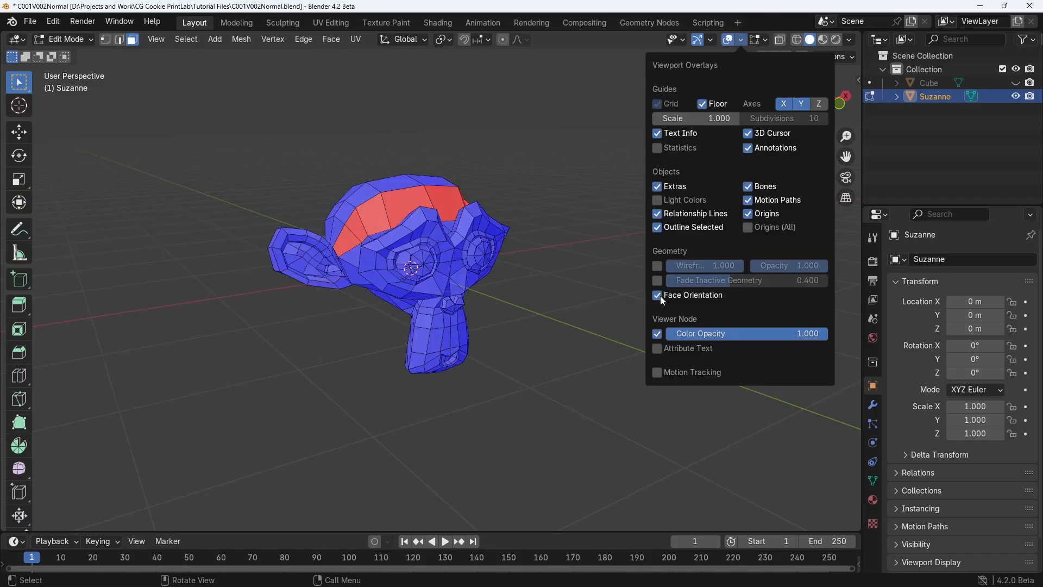
pyautogui.moveTo(549, 284); pyautogui.dragTo(626, 319, button='middle')
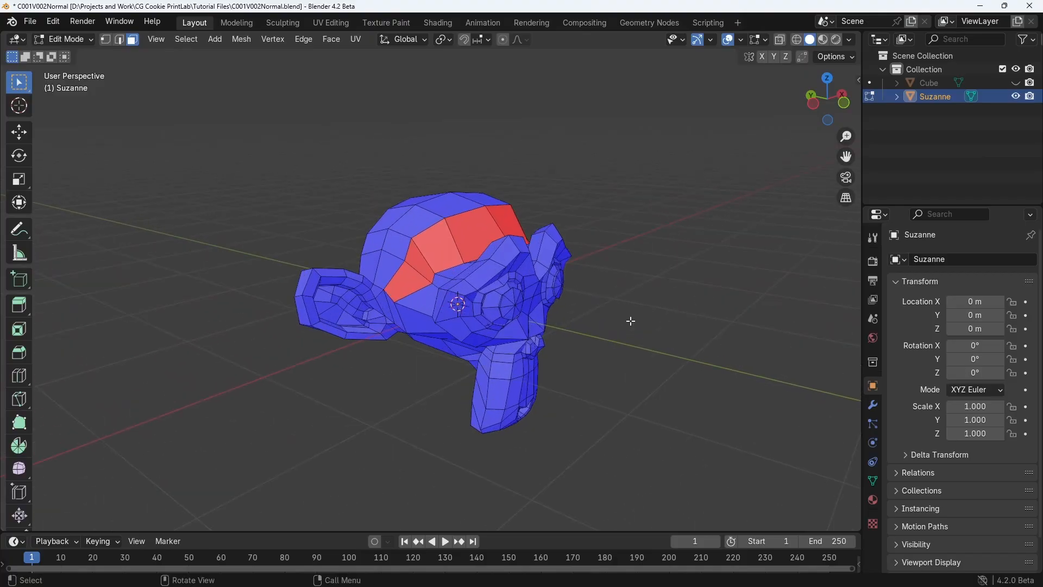
pyautogui.scroll(1, 630, 321)
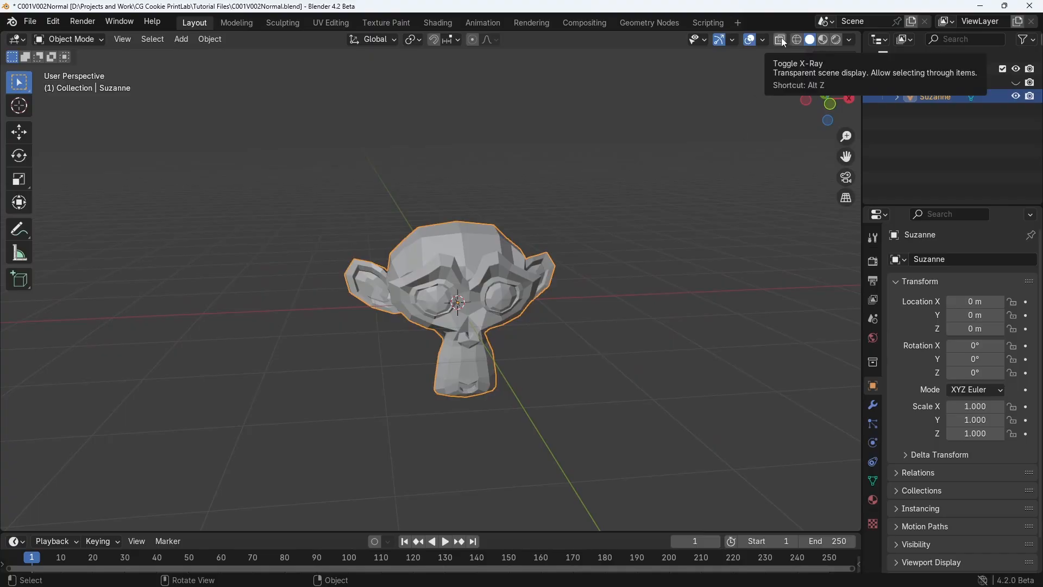
# Step: Turn on X-Ray display and inspect the forehead area of the monkey head from several angles
pyautogui.click(781, 39)
pyautogui.moveTo(599, 249); pyautogui.dragTo(470, 348, button='middle')
pyautogui.moveTo(377, 246); pyautogui.dragTo(443, 268, button='middle')
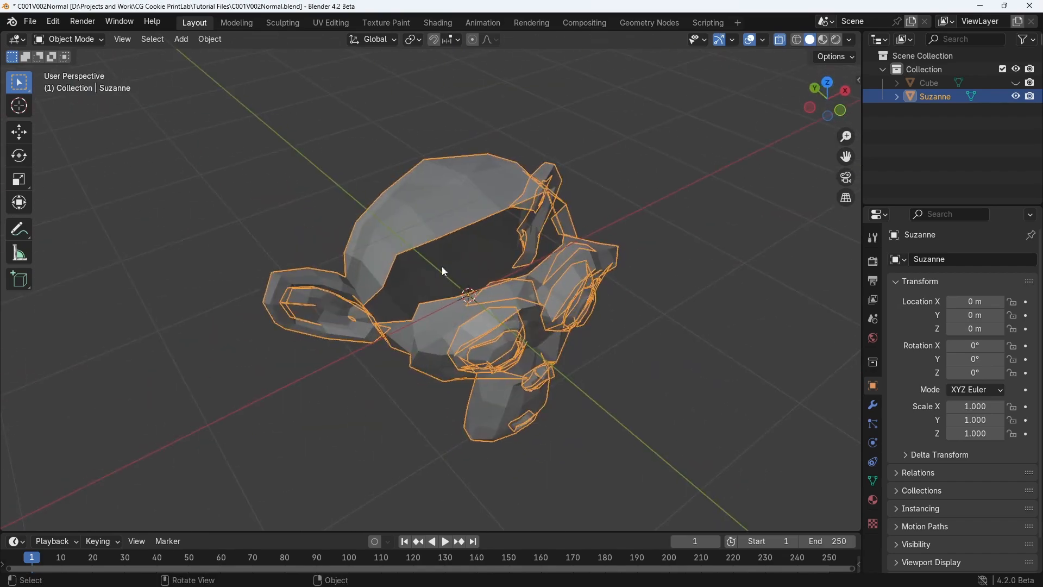
pyautogui.moveTo(550, 248); pyautogui.dragTo(533, 304, button='middle')
pyautogui.scroll(-4, 324, 252)
pyautogui.scroll(3, 546, 310)
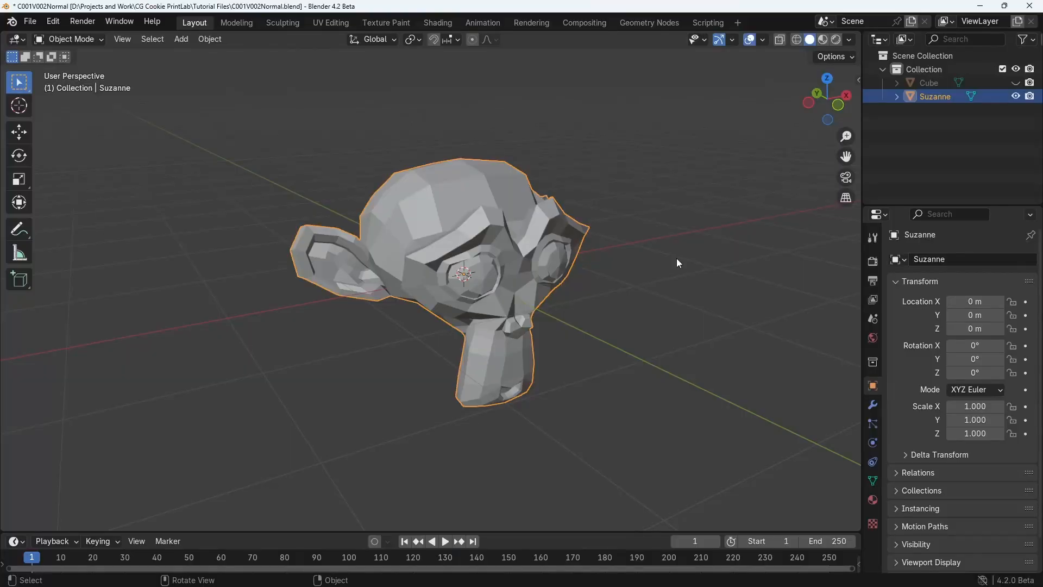
# Step: Enter Edit Mode on Suzanne and display the face normals as lines on the mesh
pyautogui.press('Tab')
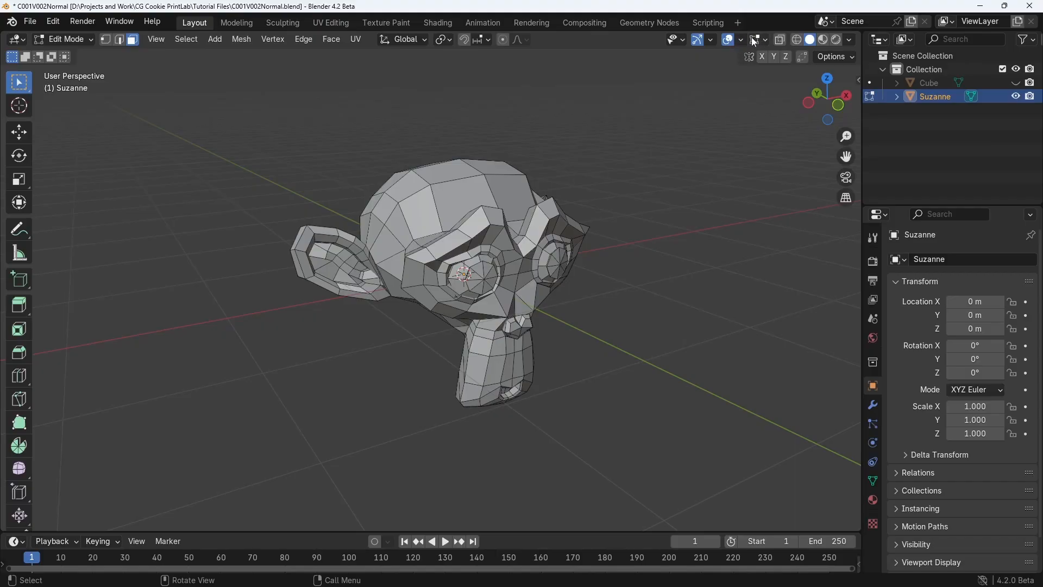
pyautogui.click(767, 43)
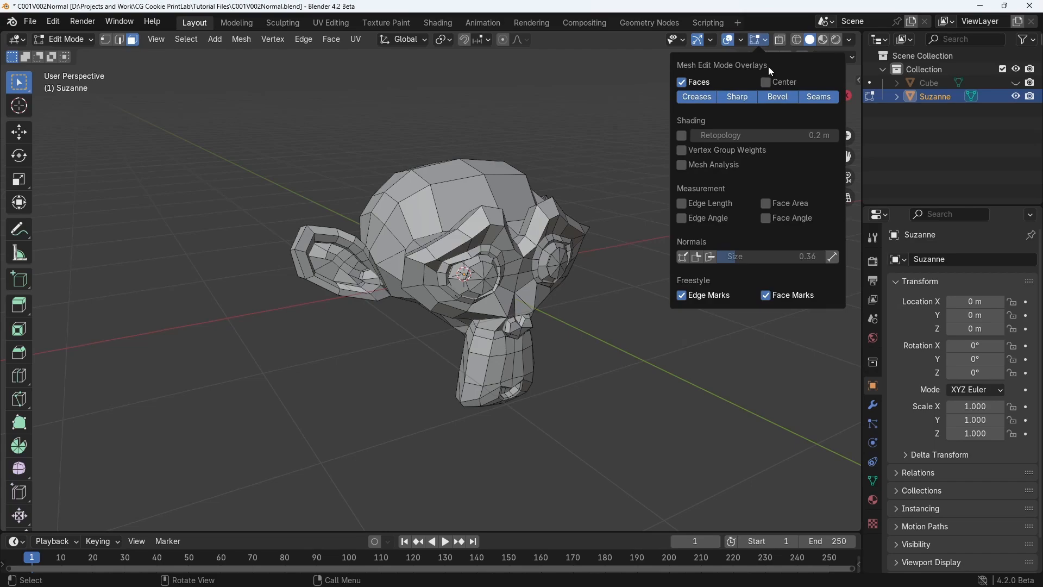
pyautogui.click(709, 260)
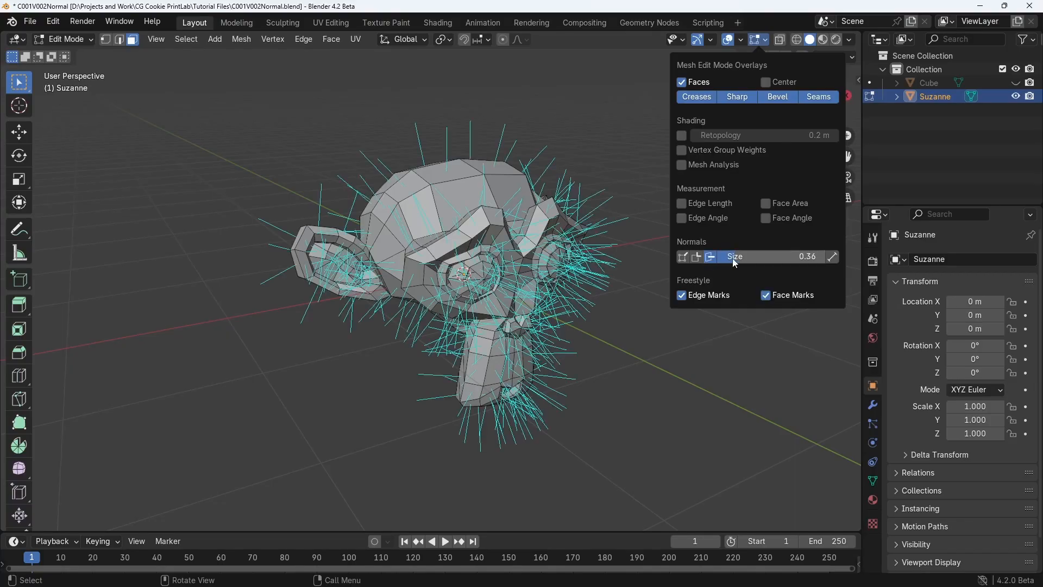
pyautogui.moveTo(524, 222)
pyautogui.mouseDown(button='middle')
pyautogui.moveTo(598, 254)
pyautogui.moveTo(531, 237)
pyautogui.mouseUp(button='middle')
# Step: Set the displayed normals' size to 0.13 and inspect the forehead faces from above
pyautogui.click(766, 40)
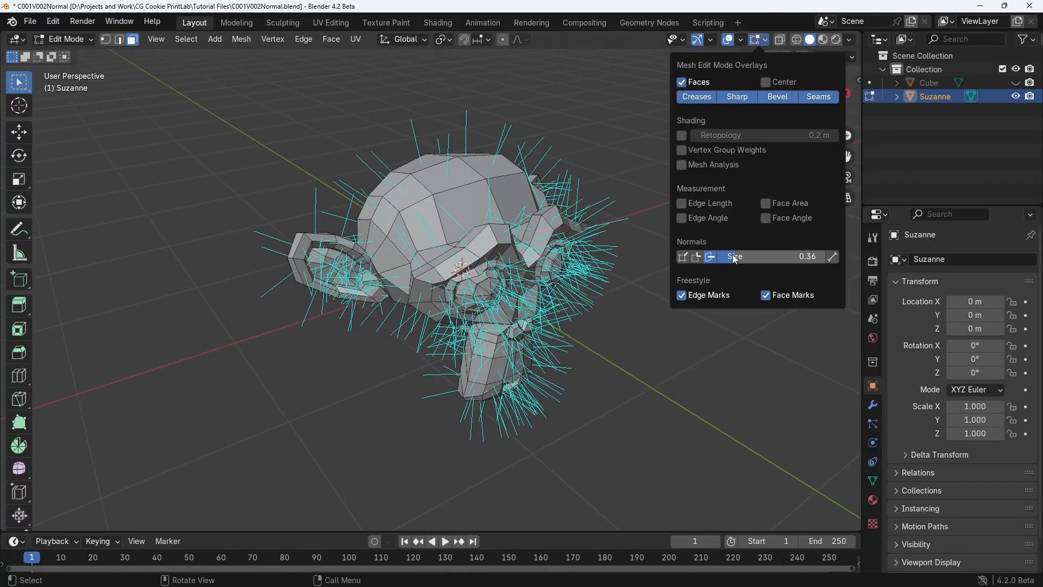
pyautogui.moveTo(788, 256); pyautogui.dragTo(751, 257)
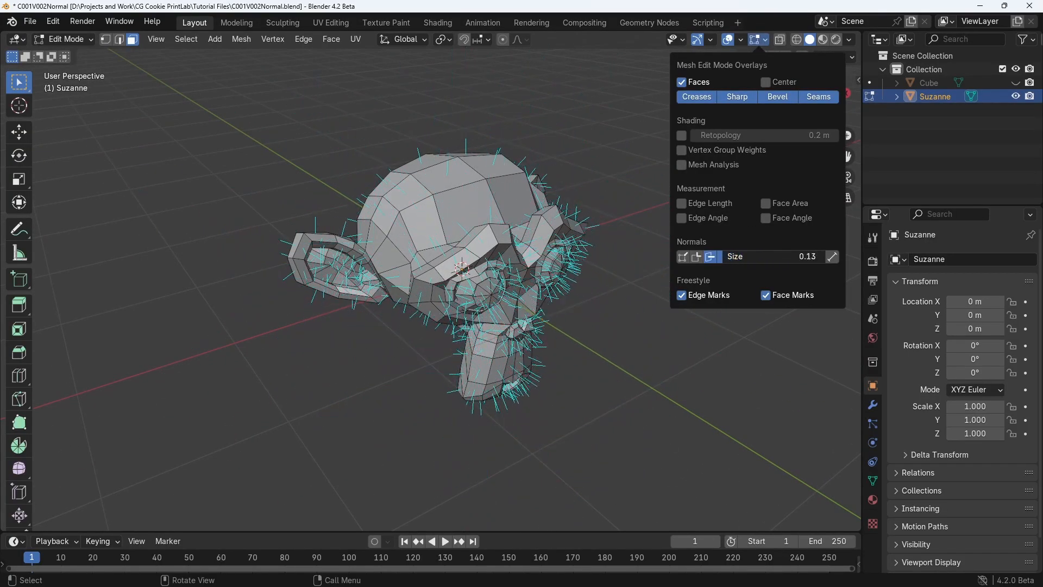
pyautogui.moveTo(526, 223); pyautogui.dragTo(545, 218, button='middle')
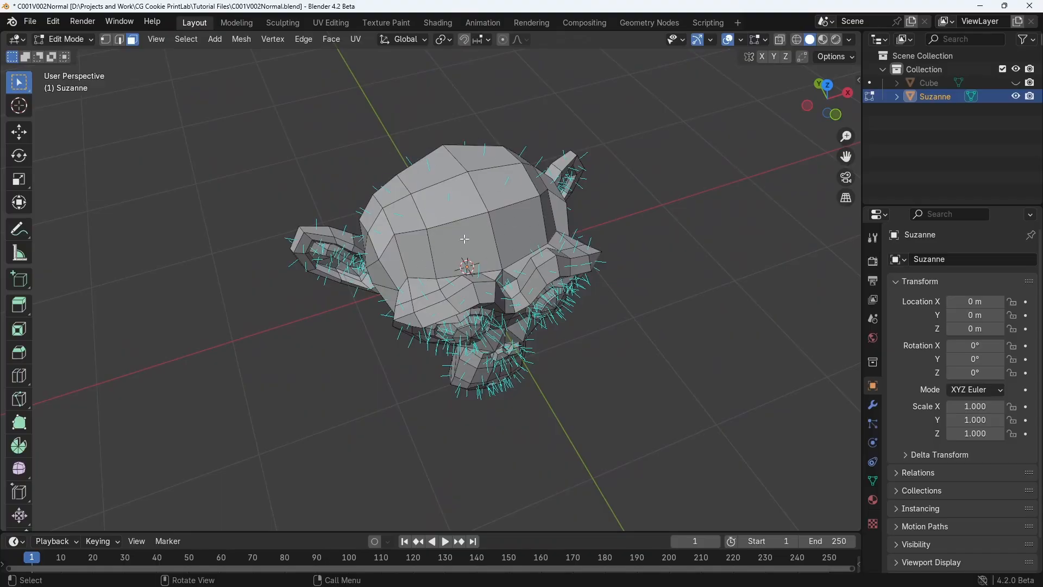
pyautogui.moveTo(502, 256); pyautogui.dragTo(453, 201, button='middle')
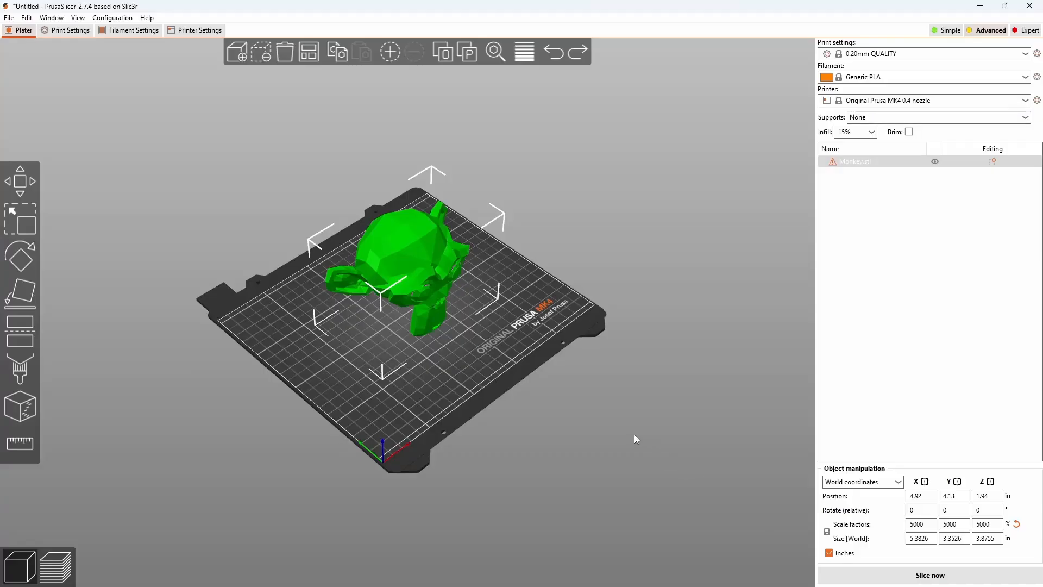
# Step: Switch to PrusaSlicer and examine the monkey model on the print bed up close from several angles
pyautogui.scroll(3, 630, 432)
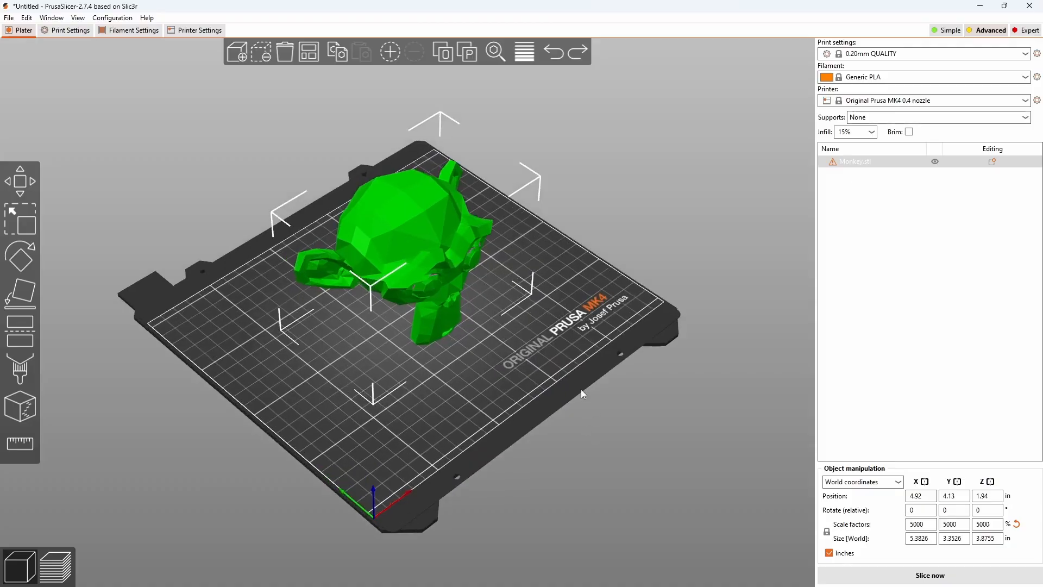
pyautogui.moveTo(562, 383); pyautogui.dragTo(558, 460, button='right')
pyautogui.moveTo(559, 460); pyautogui.dragTo(330, 309)
pyautogui.moveTo(488, 422); pyautogui.dragTo(544, 371)
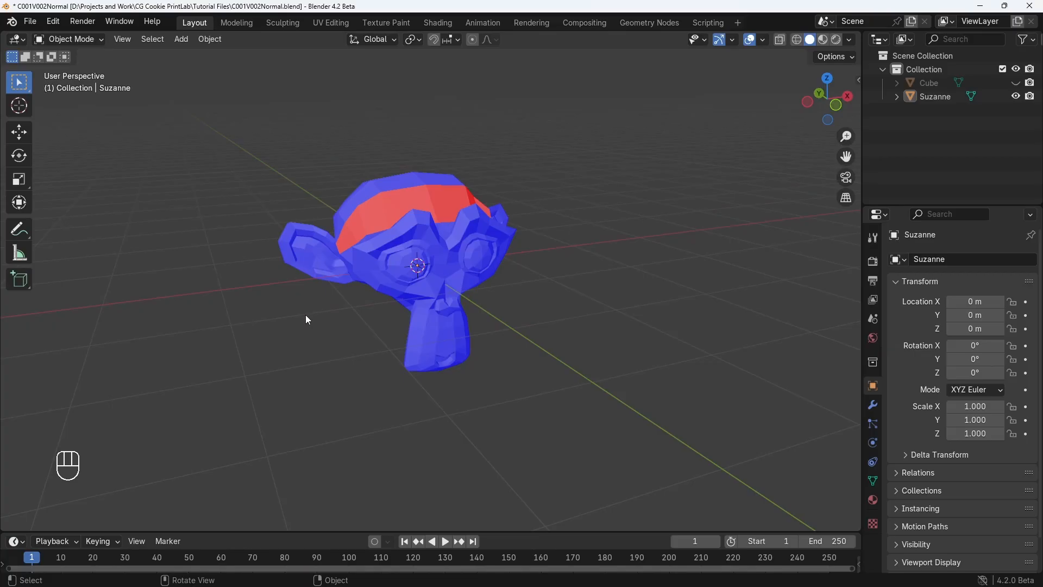
# Step: Switch to Blender, select Suzanne and run Make Manifold from the 3D Print clean-up tools, checking the head all around
pyautogui.click(380, 249)
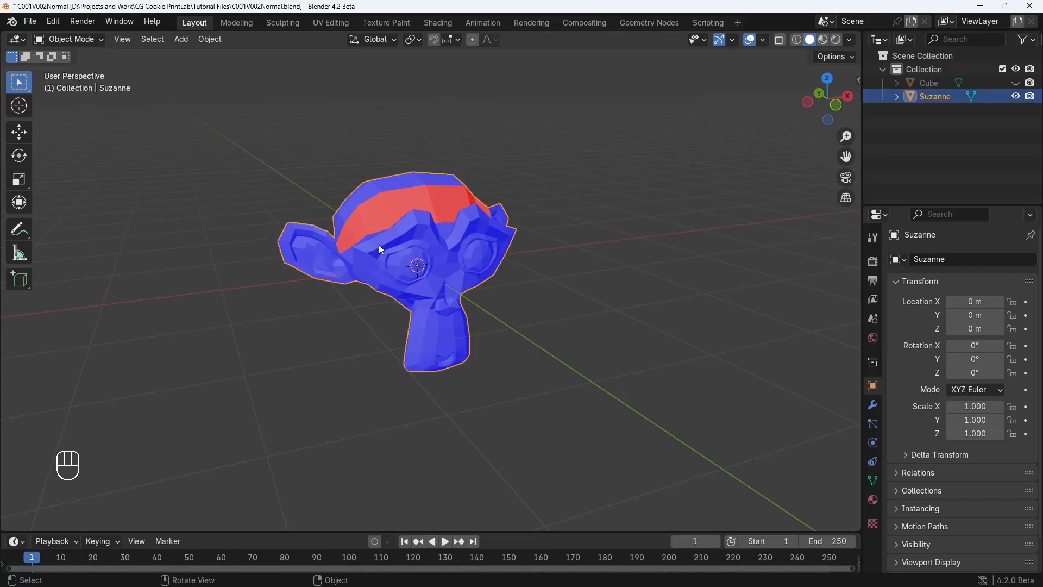
pyautogui.press('n')
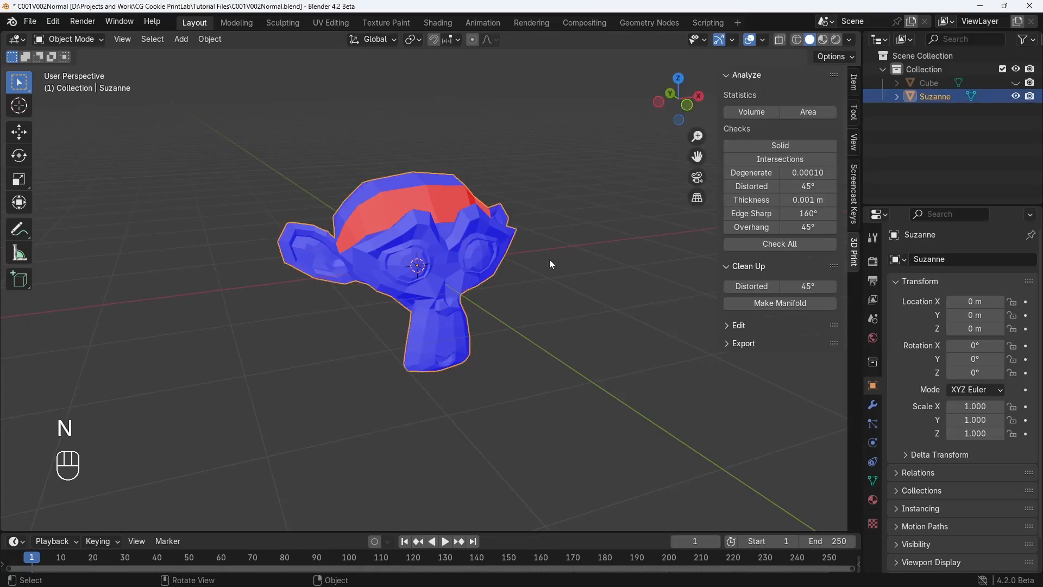
pyautogui.click(773, 304)
pyautogui.moveTo(624, 300); pyautogui.dragTo(333, 244, button='middle')
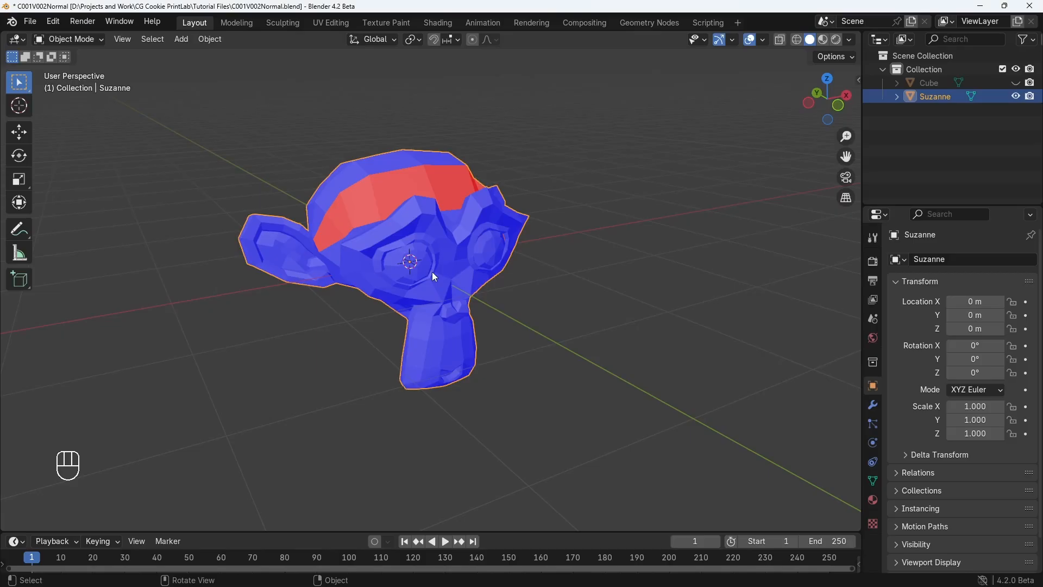
# Step: Recalculate the normals of the whole Suzanne mesh to the outside in Edit Mode and undo it
pyautogui.press('Tab')
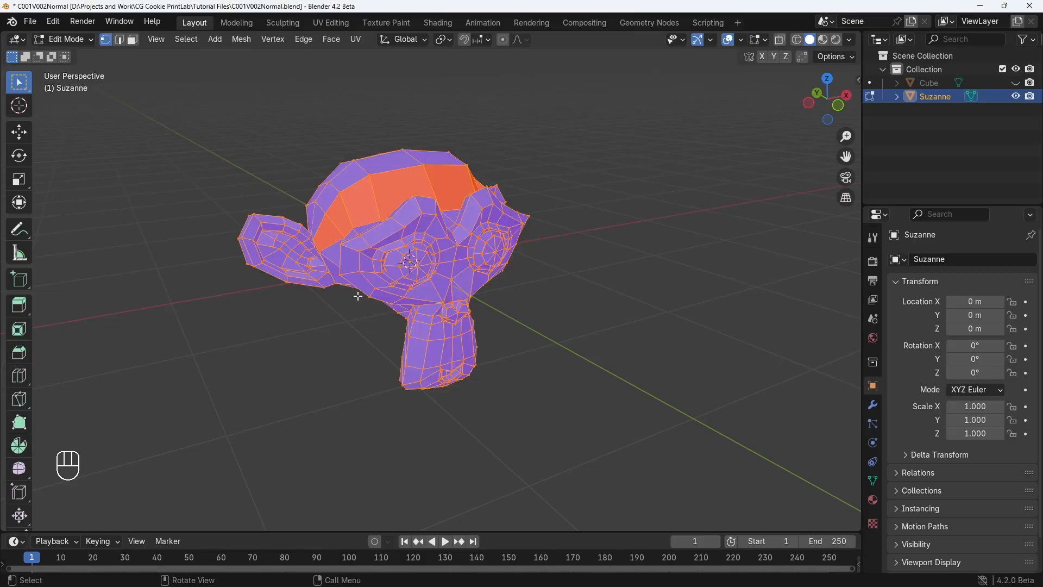
pyautogui.click(234, 42)
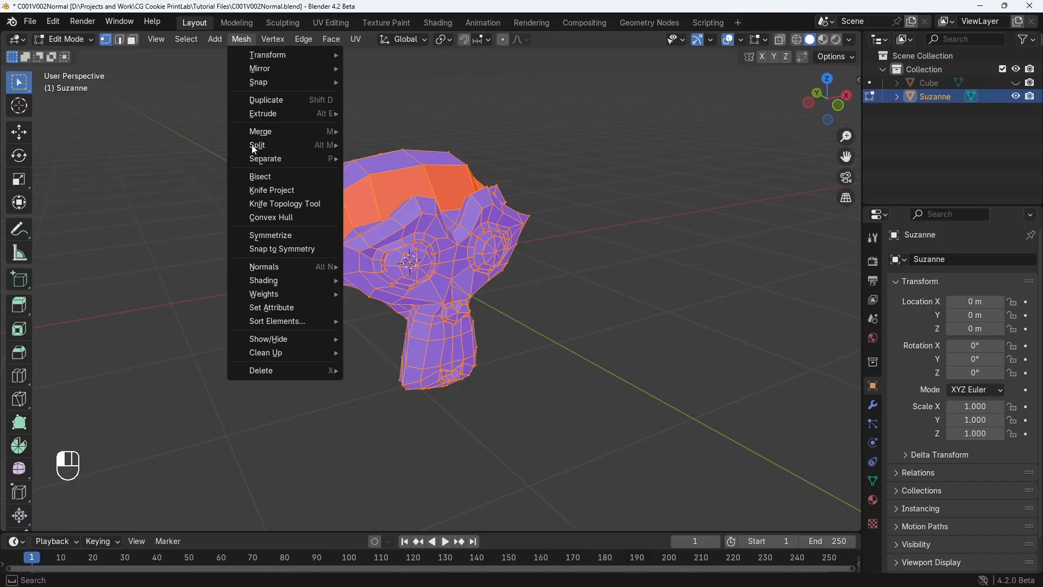
pyautogui.moveTo(282, 271)
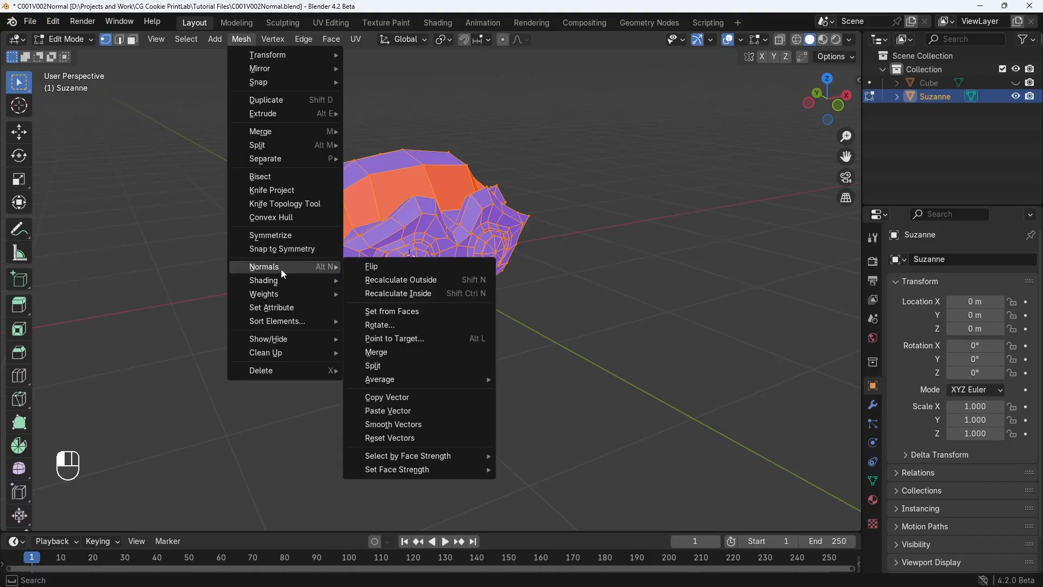
pyautogui.click(425, 280)
pyautogui.hotkey('ctrl', 'z')
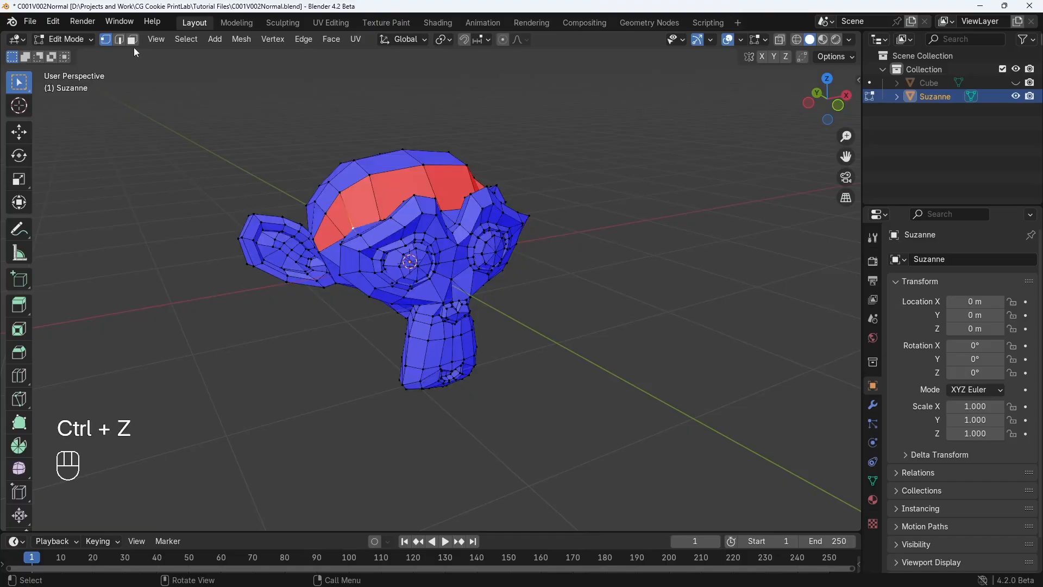
# Step: Select the strip of red faces across Suzanne's forehead in face select mode, flip their normals and leave Edit Mode
pyautogui.click(325, 230)
pyautogui.moveTo(453, 219); pyautogui.dragTo(551, 243, button='middle')
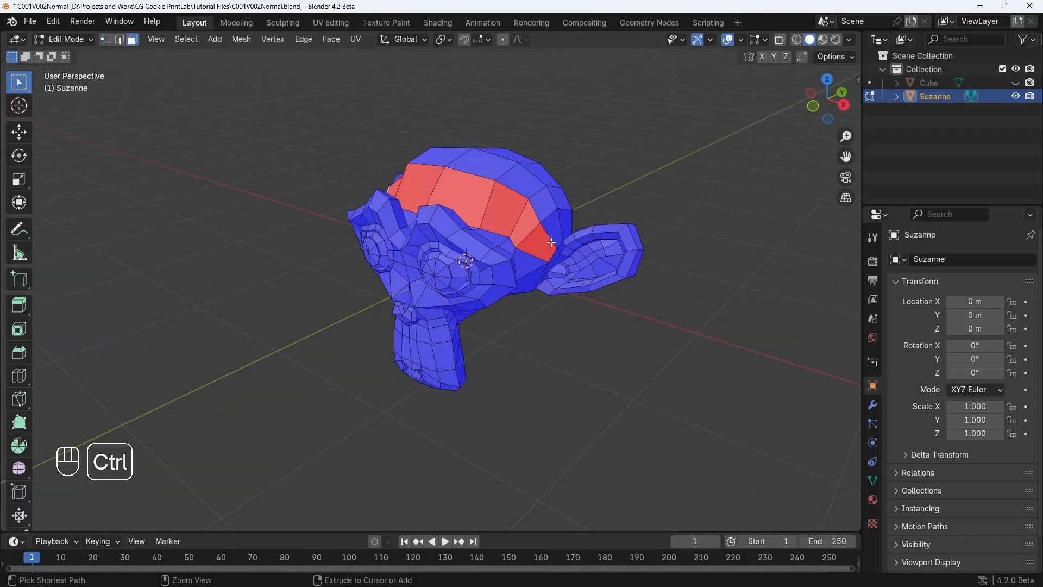
pyautogui.keyDown('ctrl'); pyautogui.click(520, 240); pyautogui.keyUp('ctrl')
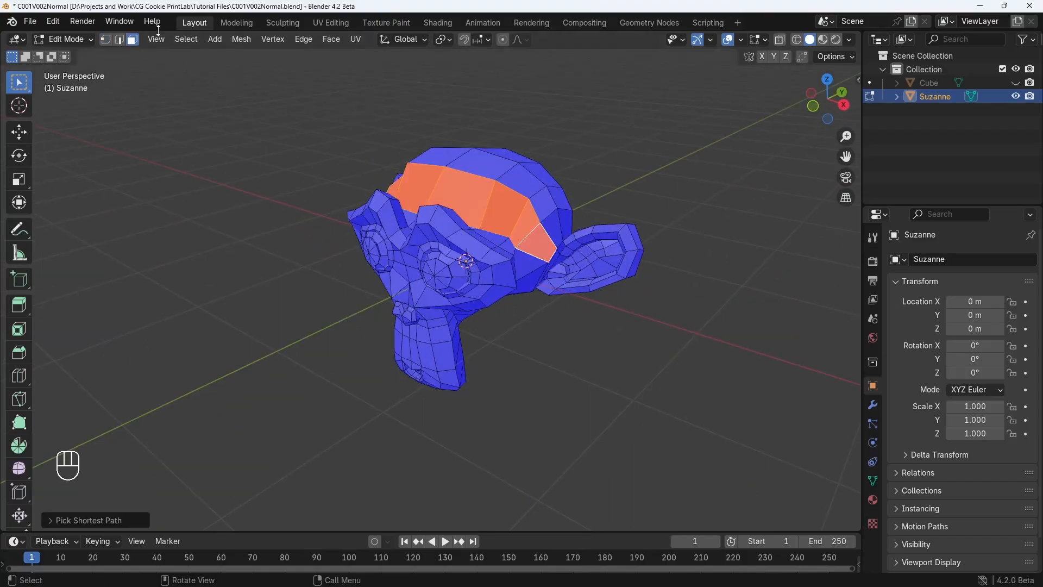
pyautogui.click(241, 40)
pyautogui.moveTo(297, 269)
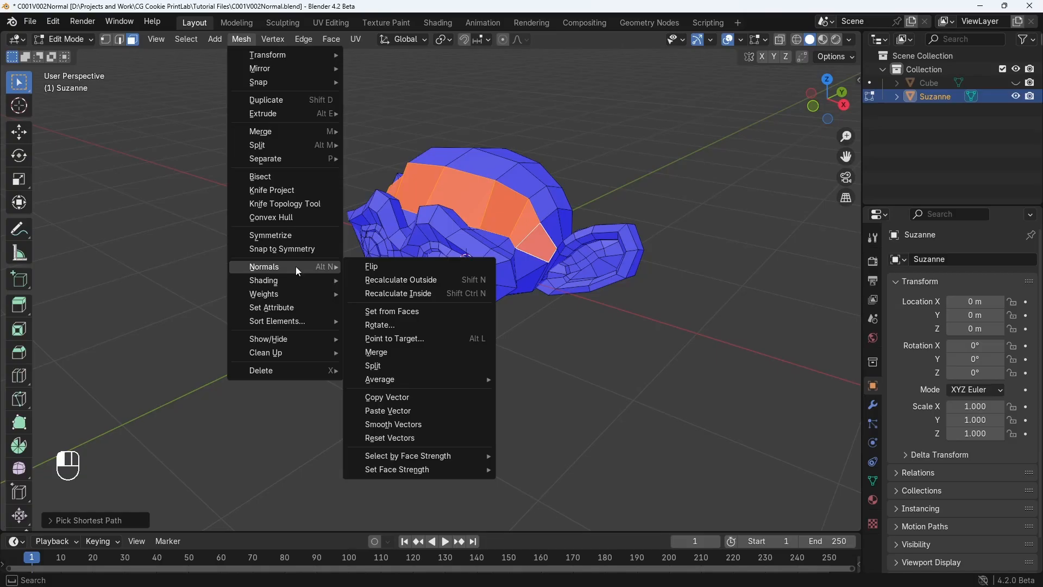
pyautogui.click(400, 266)
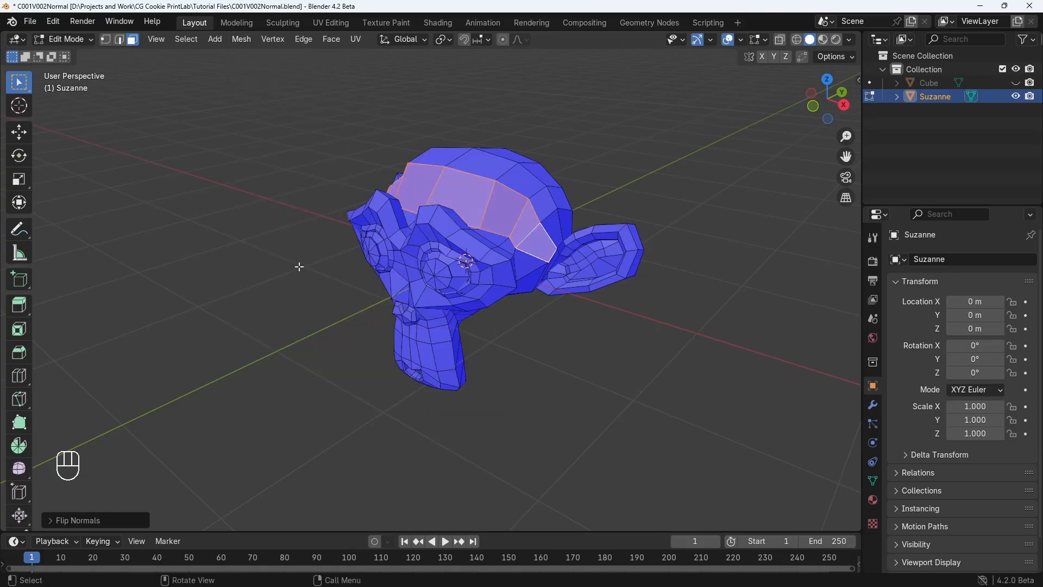
pyautogui.press('Tab')
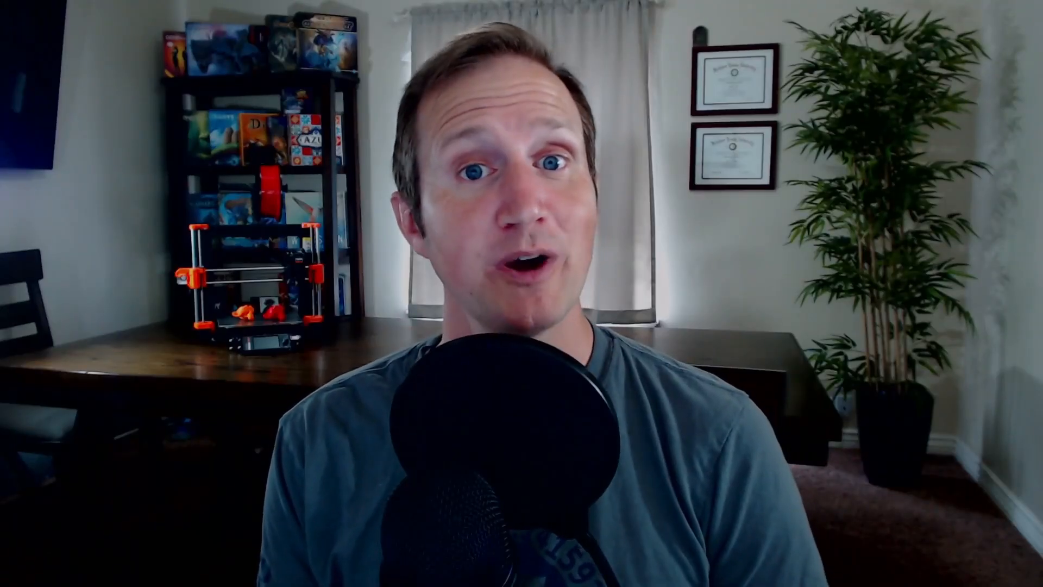